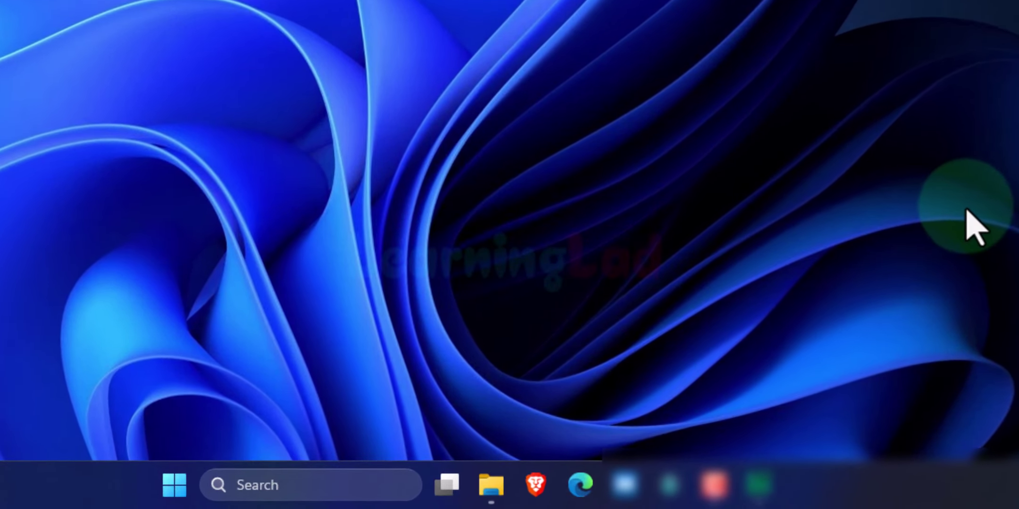
Open Microsoft Edge and go to the Google home page.
{"action": "left_click", "coordinate": [580, 485]}
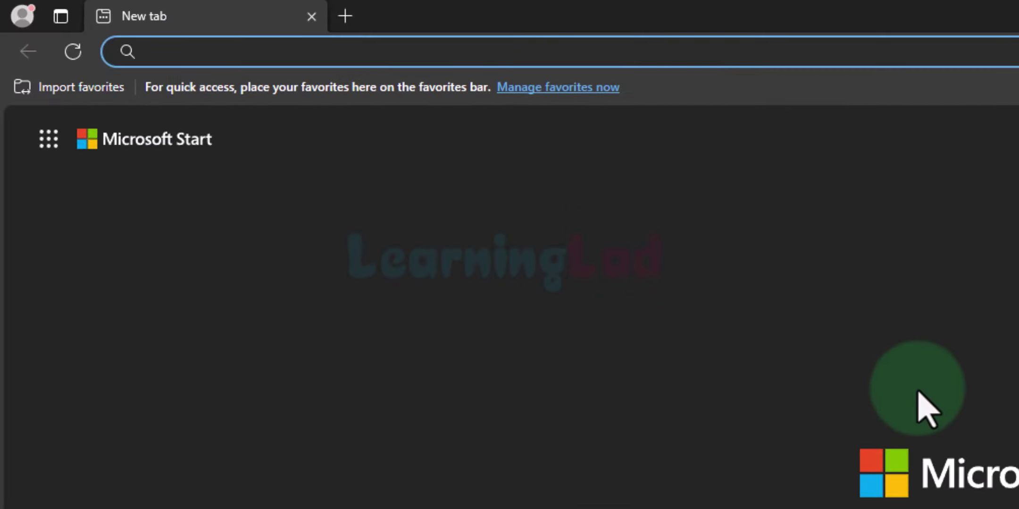
{"action": "type", "text": "goo"}
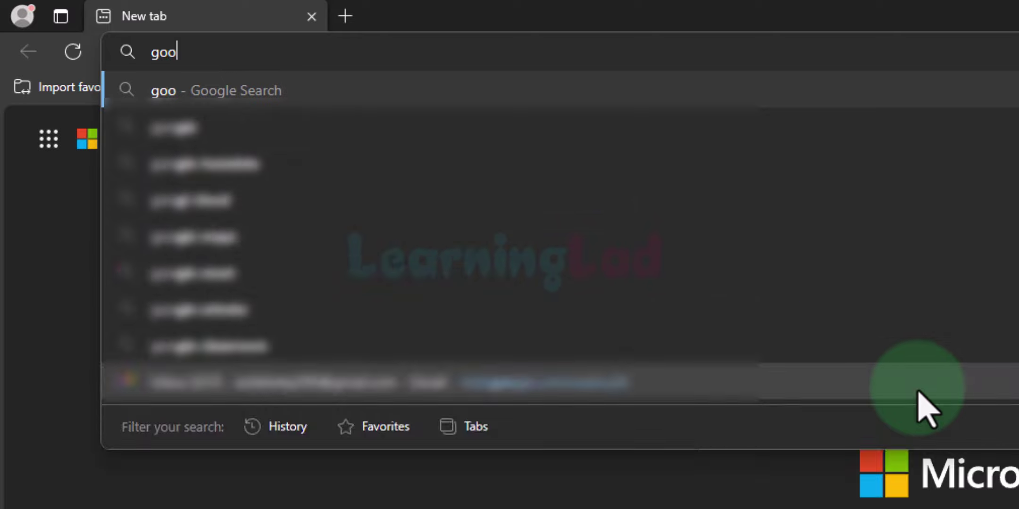
{"action": "type", "text": "gle"}
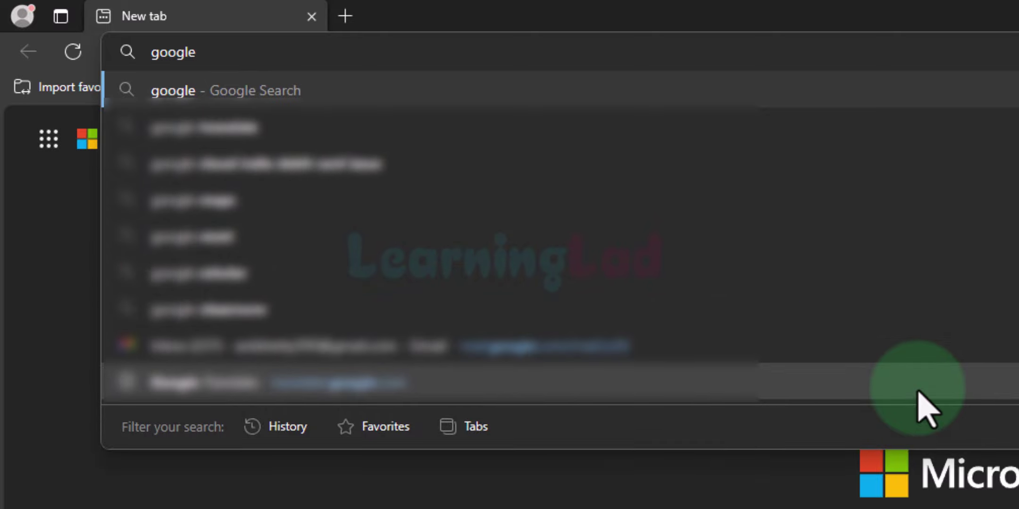
{"action": "key", "text": "Return"}
Search Google for 'dot net sdk download'.
{"action": "left_click", "coordinate": [789, 485]}
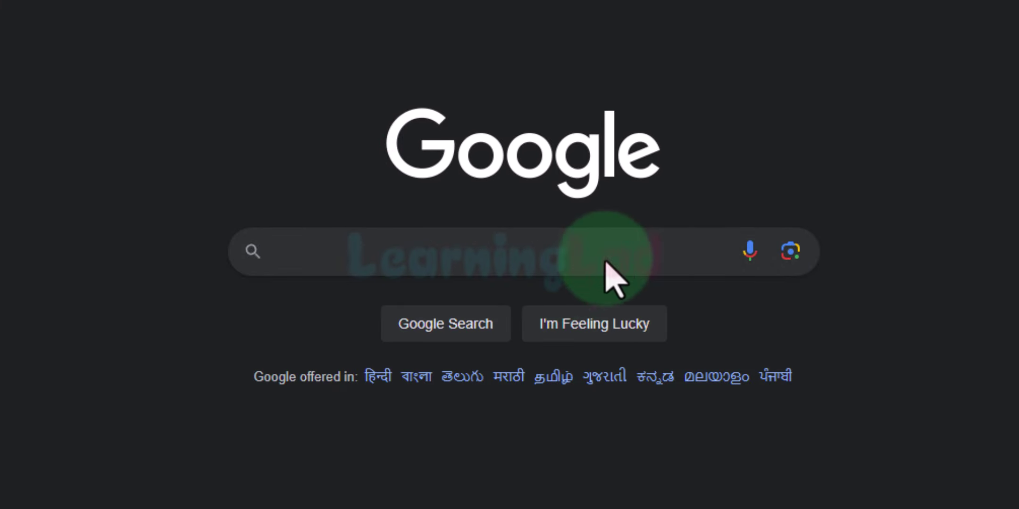
{"action": "left_click", "coordinate": [605, 262]}
{"action": "type", "text": "dot net sdk download"}
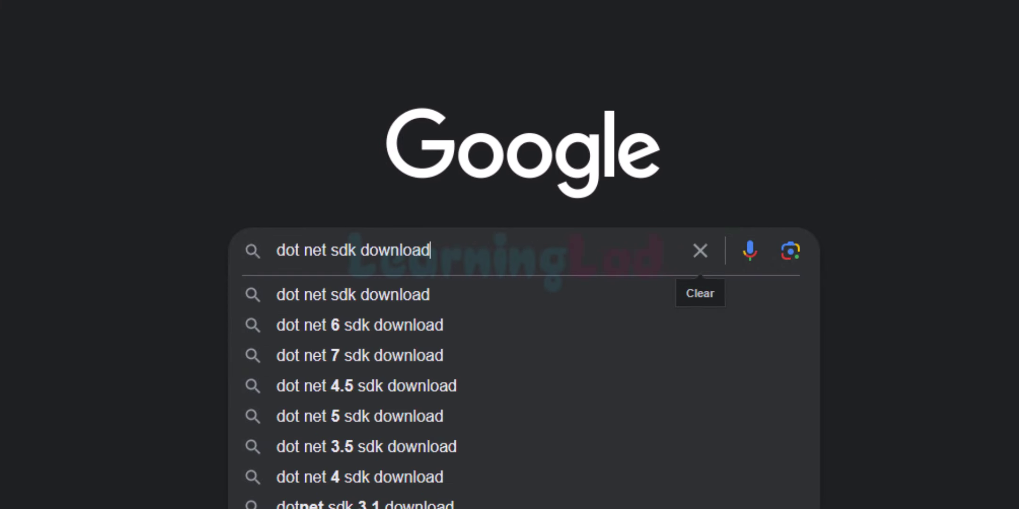
{"action": "key", "text": "Return"}
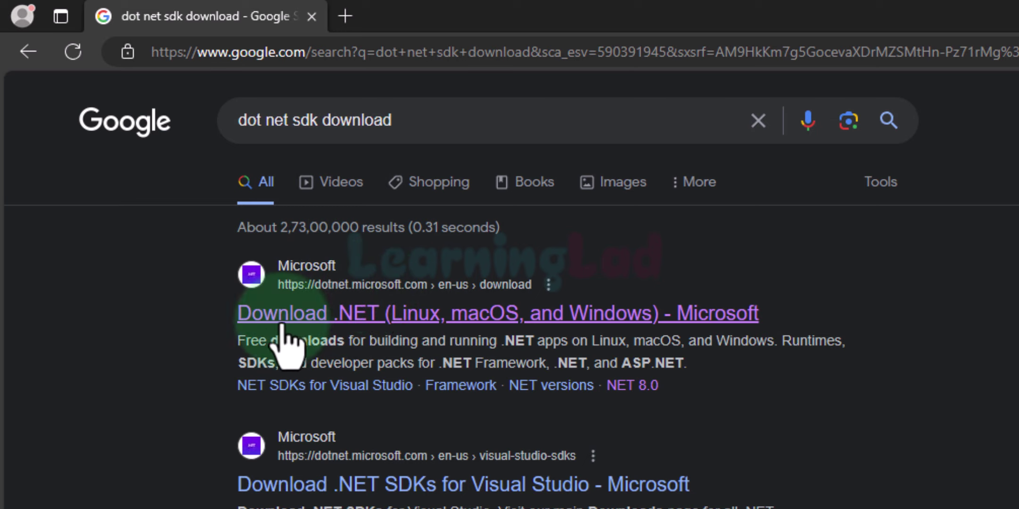
Open Microsoft's Download .NET page and download the .NET 8.0 SDK x64 installer.
{"action": "left_click", "coordinate": [367, 319]}
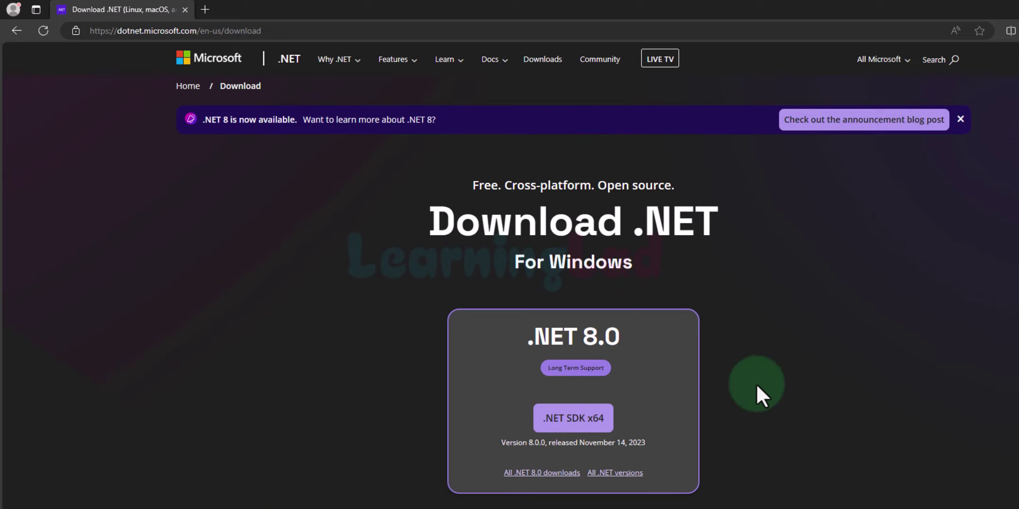
{"action": "left_click", "coordinate": [553, 63]}
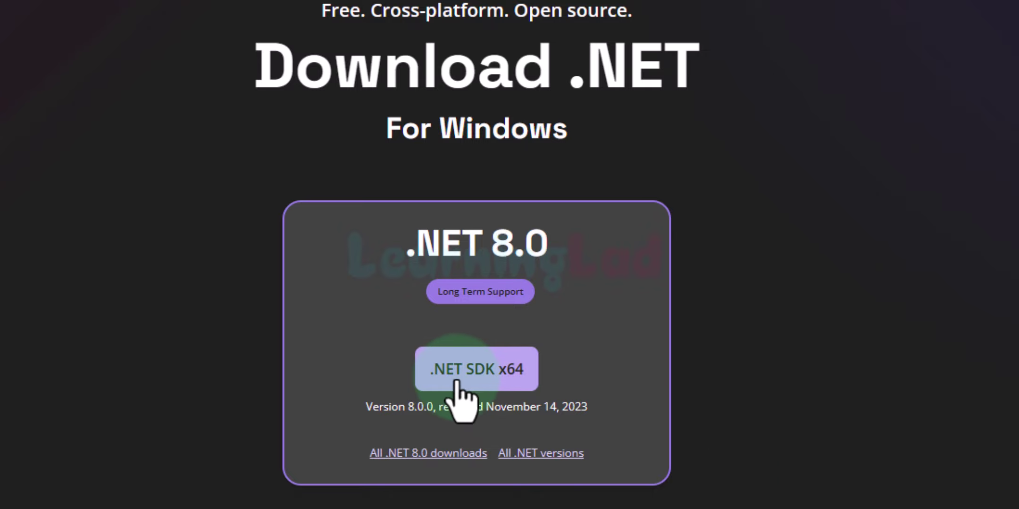
{"action": "left_click", "coordinate": [494, 377]}
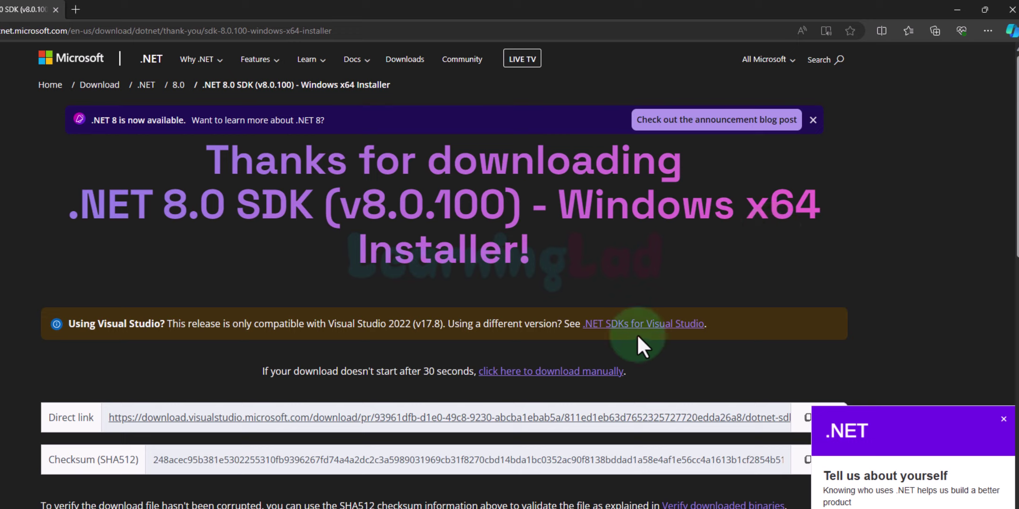
Download the dotnet-sdk-8.0.100-win-x64 installer manually and show it in the Downloads folder.
{"action": "left_click", "coordinate": [541, 382]}
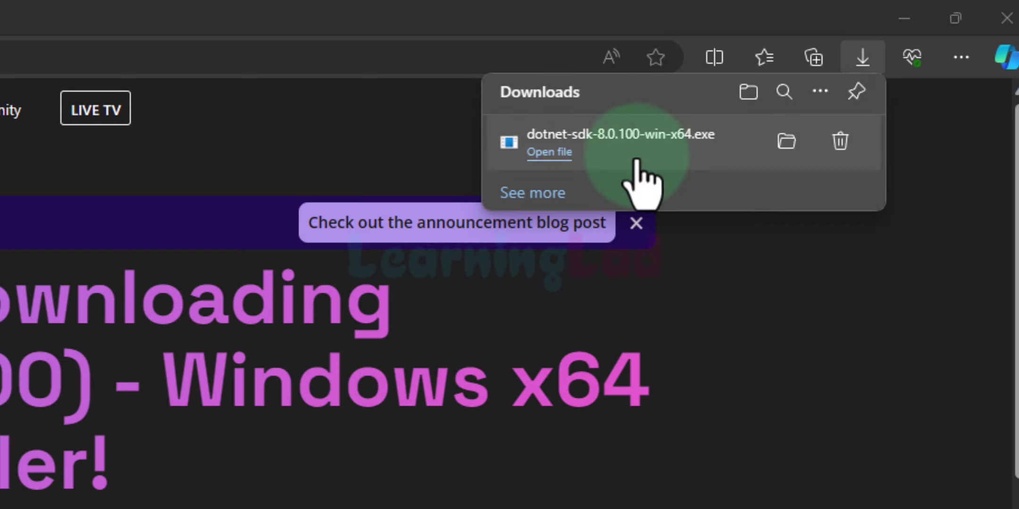
{"action": "left_click", "coordinate": [783, 143]}
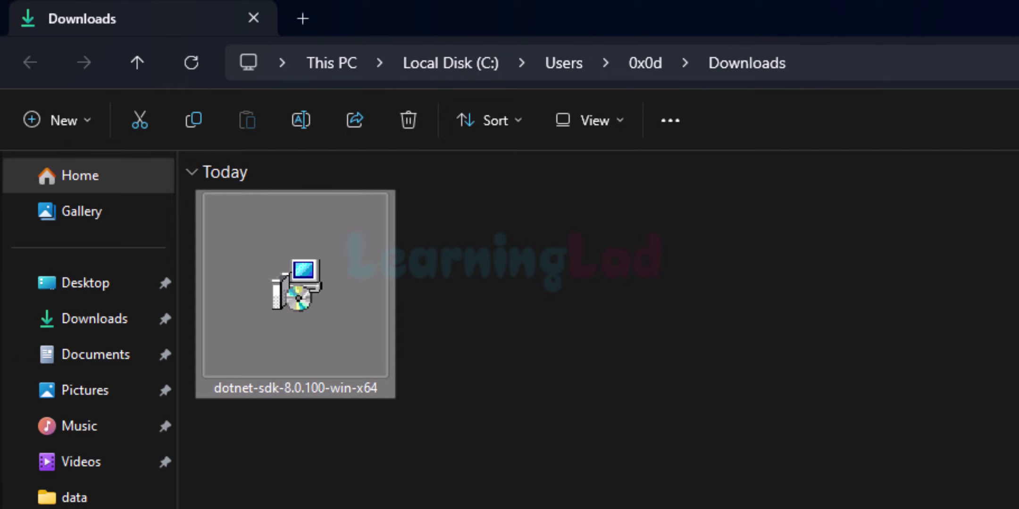
{"action": "left_click", "coordinate": [707, 335]}
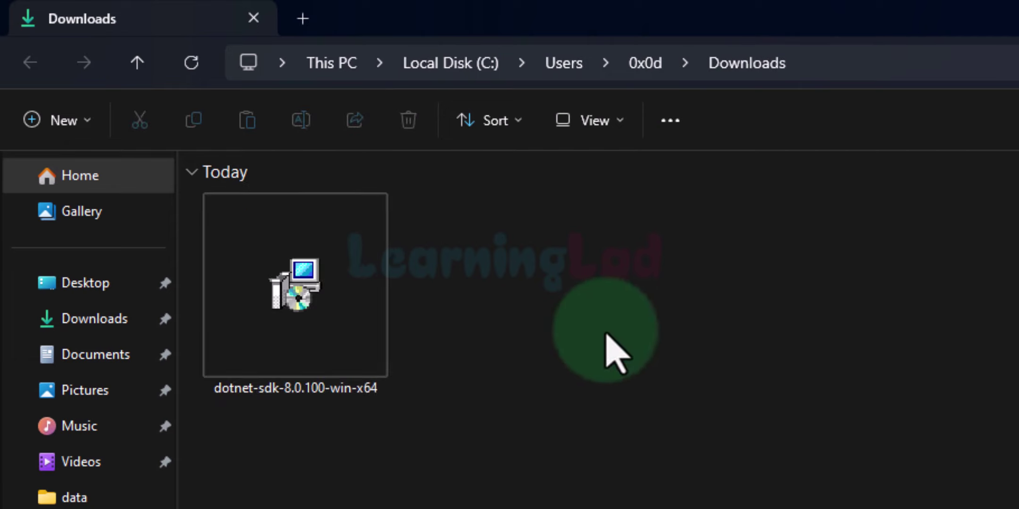
Install .NET SDK 8.0.100, then close the installer, the Downloads folder and Edge.
{"action": "double_click", "coordinate": [334, 321]}
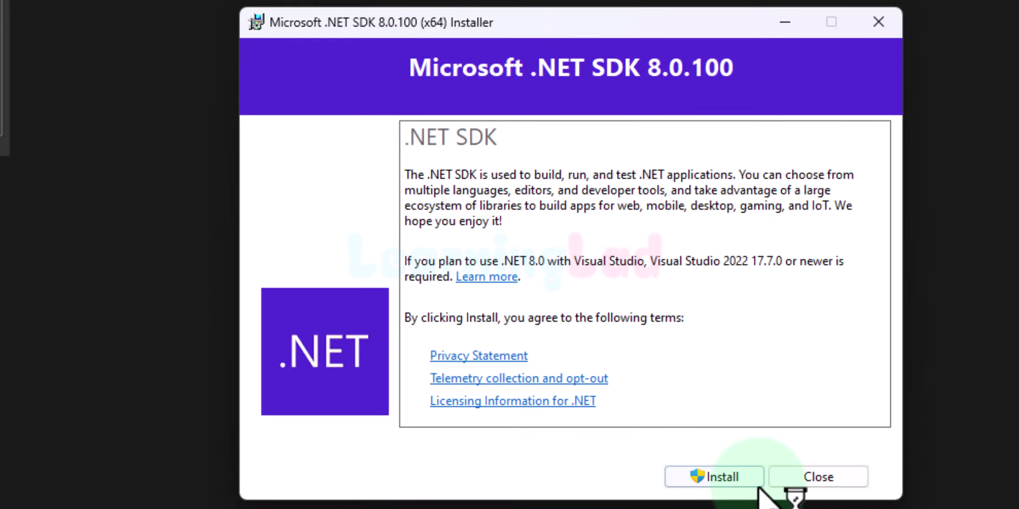
{"action": "left_click", "coordinate": [732, 477]}
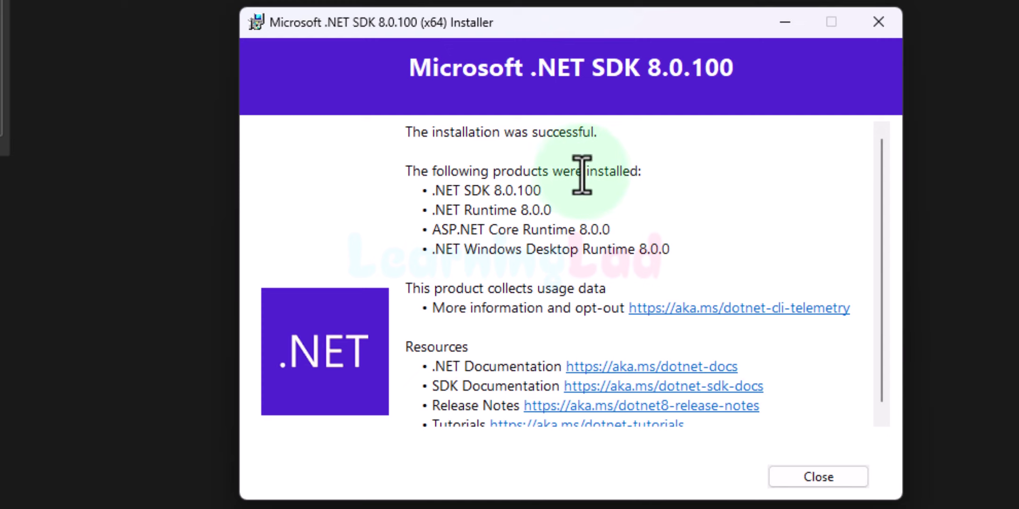
{"action": "left_click", "coordinate": [823, 477]}
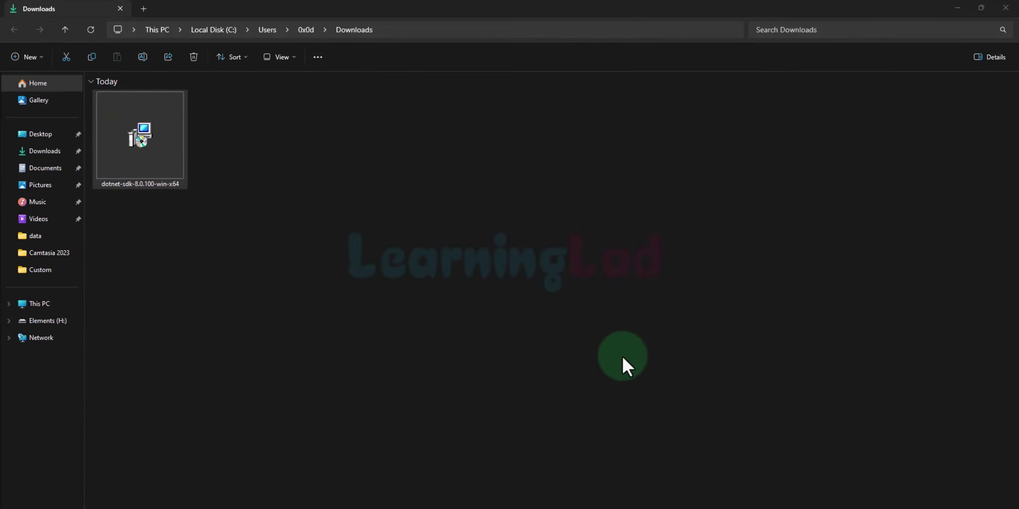
{"action": "left_click", "coordinate": [1005, 8]}
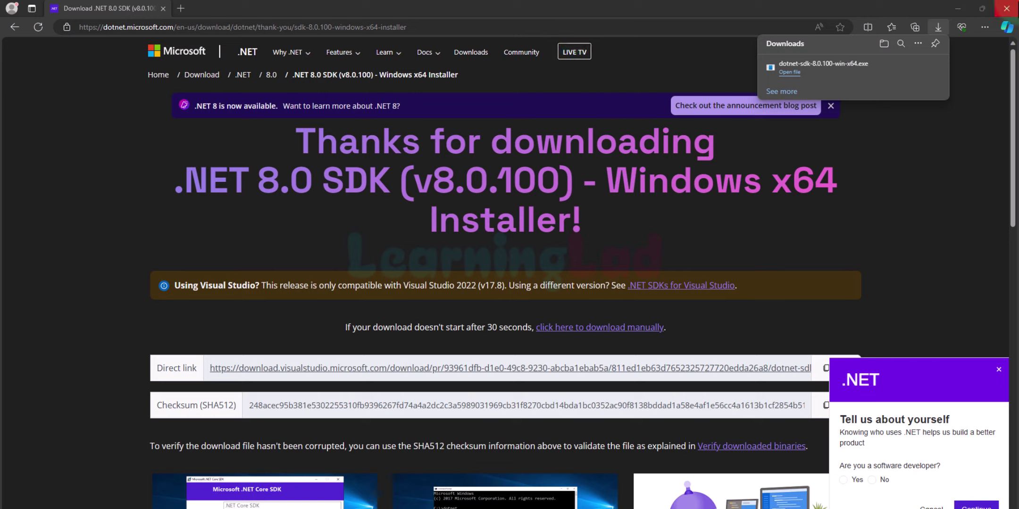
{"action": "left_click", "coordinate": [1005, 8]}
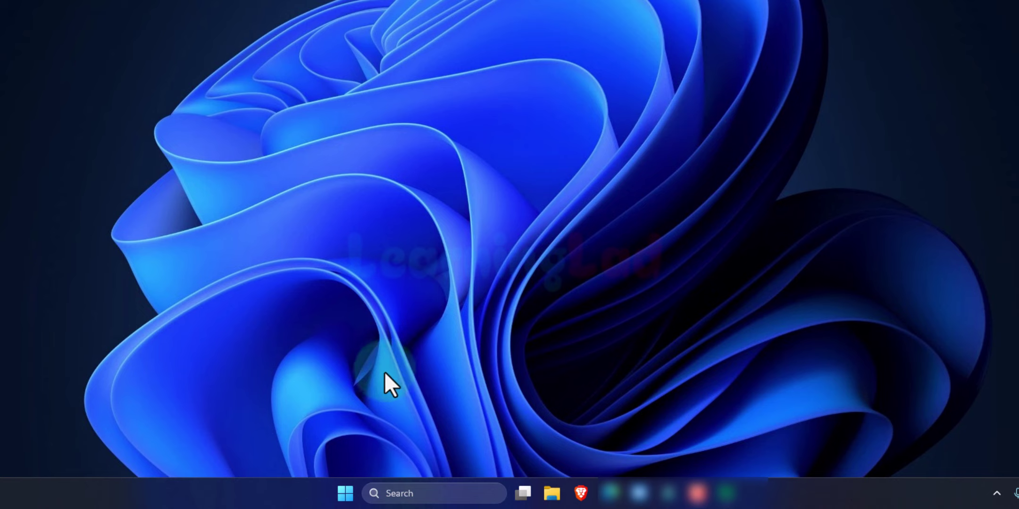
Launch Command Prompt via a 'cmd' search and center its window.
{"action": "left_click", "coordinate": [347, 495]}
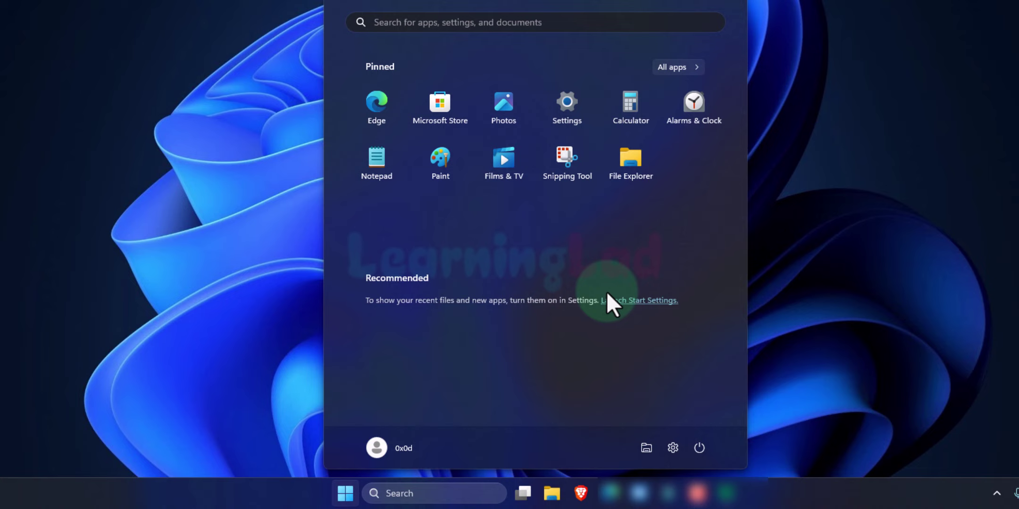
{"action": "type", "text": "cmd"}
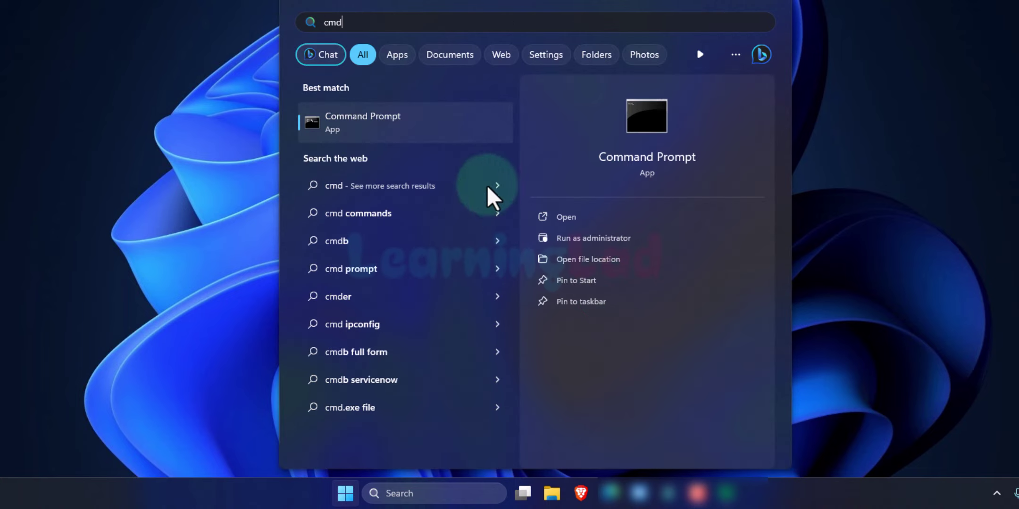
{"action": "left_click", "coordinate": [427, 125]}
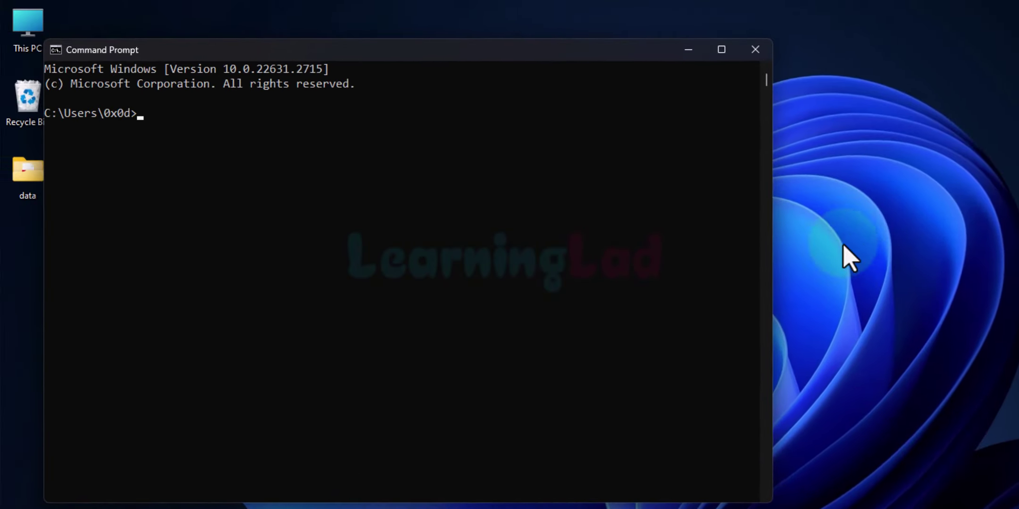
{"action": "left_click_drag", "start_coordinate": [417, 48], "coordinate": [585, 69]}
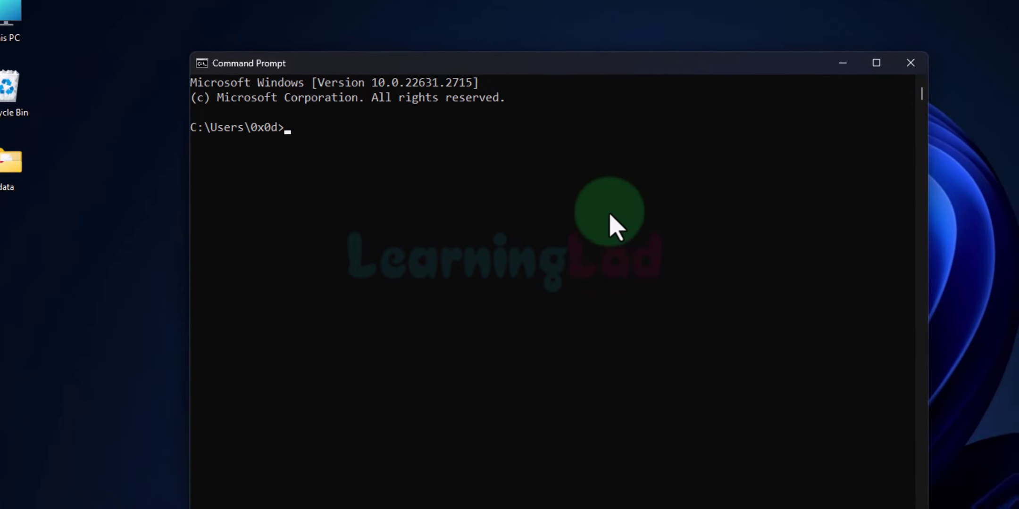
Run dotnet --info and check SDK 8.0.100, SDK 7.0.404 and the 8.0.0 runtimes.
{"action": "left_click", "coordinate": [609, 215]}
{"action": "type", "text": "dot"}
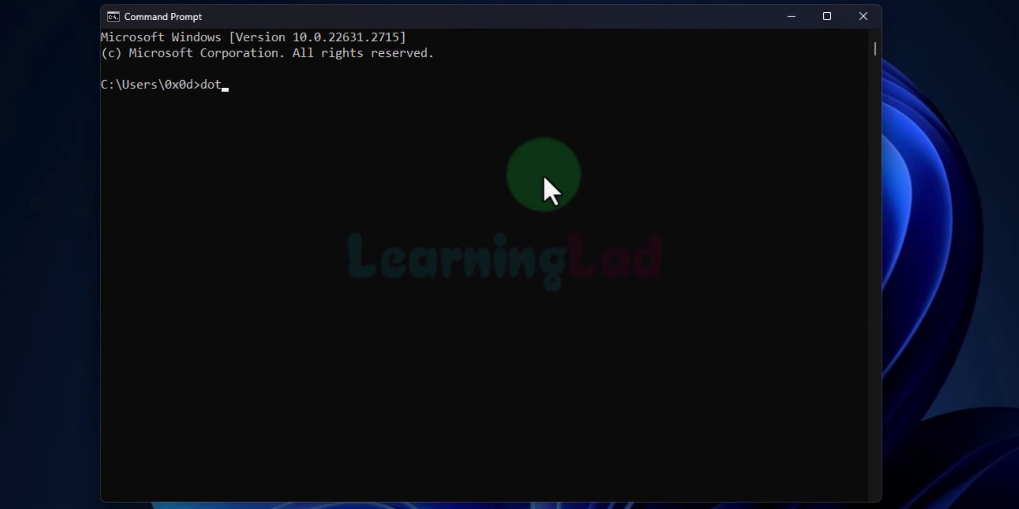
{"action": "type", "text": "net --info"}
{"action": "key", "text": "Return"}
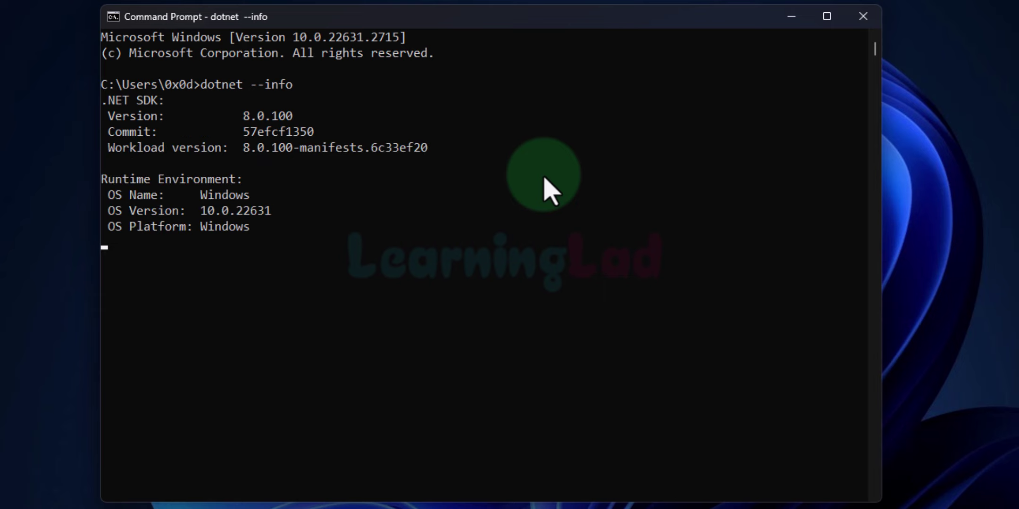
{"action": "scroll", "coordinate": [544, 182], "scroll_direction": "up", "scroll_amount": 3}
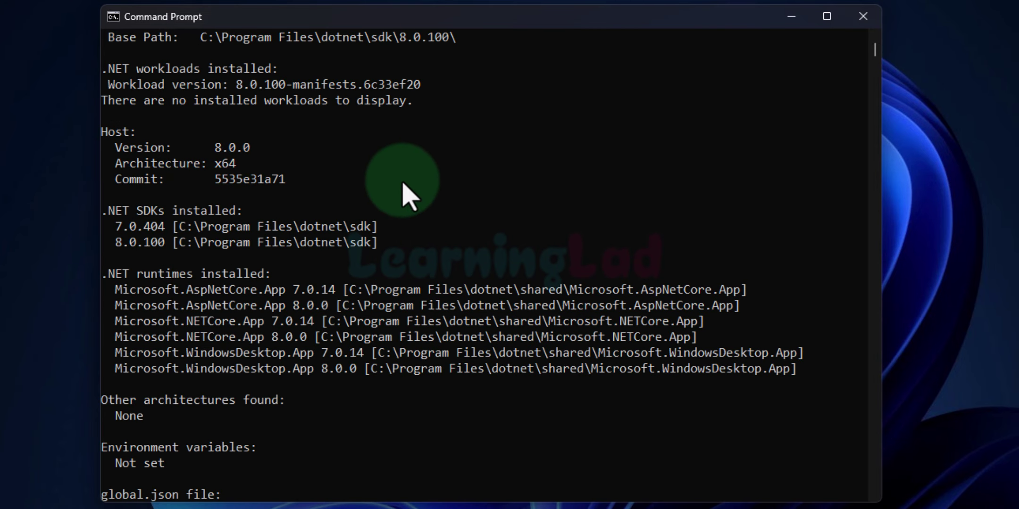
{"action": "scroll", "coordinate": [405, 196], "scroll_direction": "down", "scroll_amount": 3}
{"action": "scroll", "coordinate": [403, 189], "scroll_direction": "up", "scroll_amount": 2}
{"action": "scroll", "coordinate": [405, 196], "scroll_direction": "up", "scroll_amount": 3}
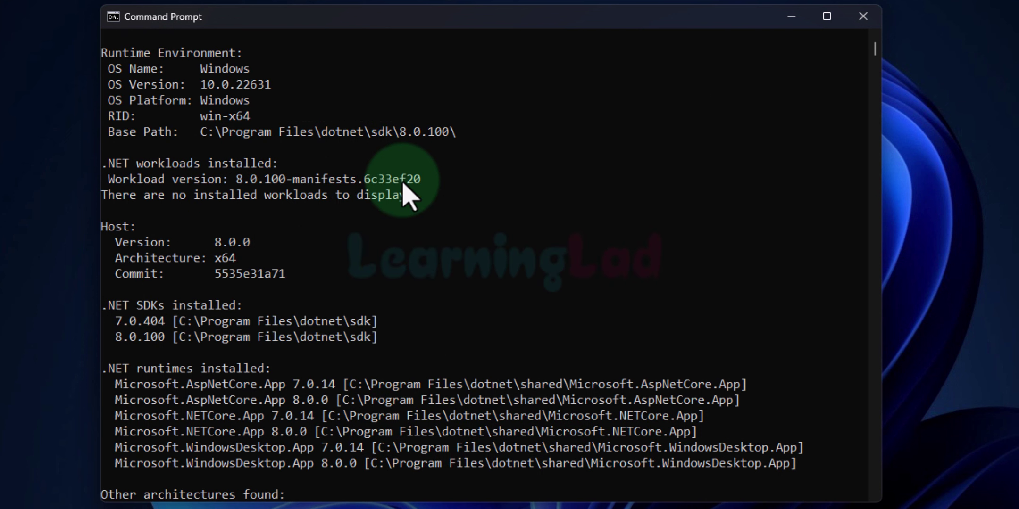
{"action": "scroll", "coordinate": [406, 196], "scroll_direction": "up", "scroll_amount": 1}
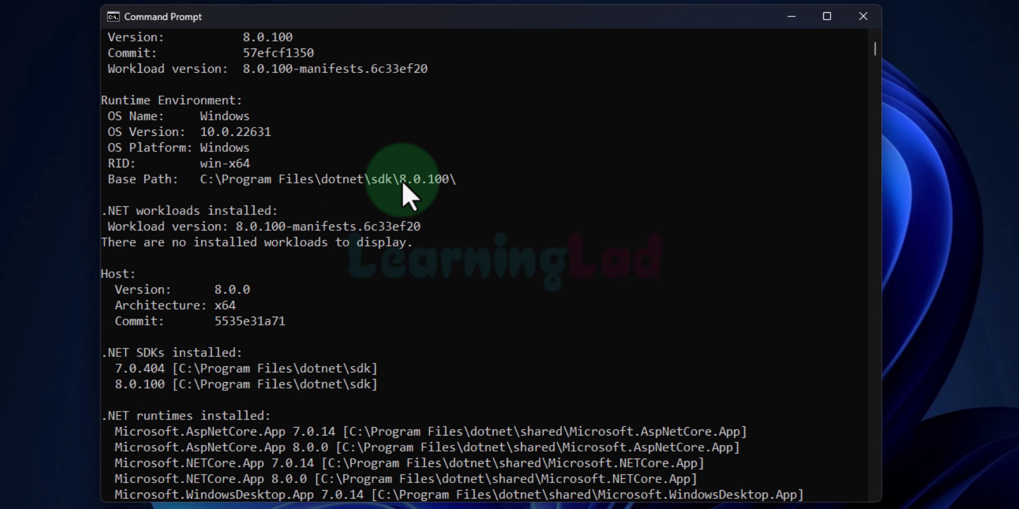
{"action": "scroll", "coordinate": [404, 187], "scroll_direction": "down", "scroll_amount": 10}
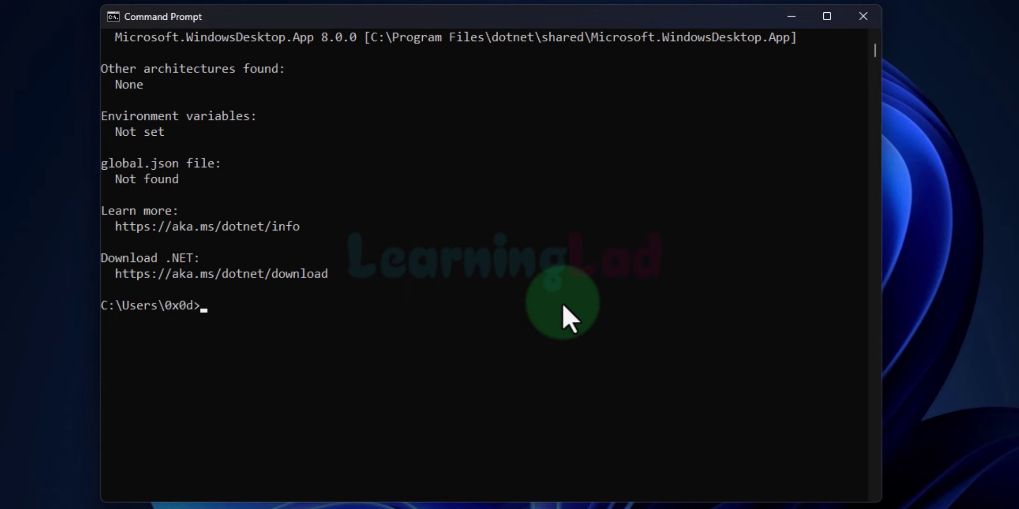
Run dotnet new list, review the templates including Console App, then close Command Prompt.
{"action": "left_click", "coordinate": [509, 366]}
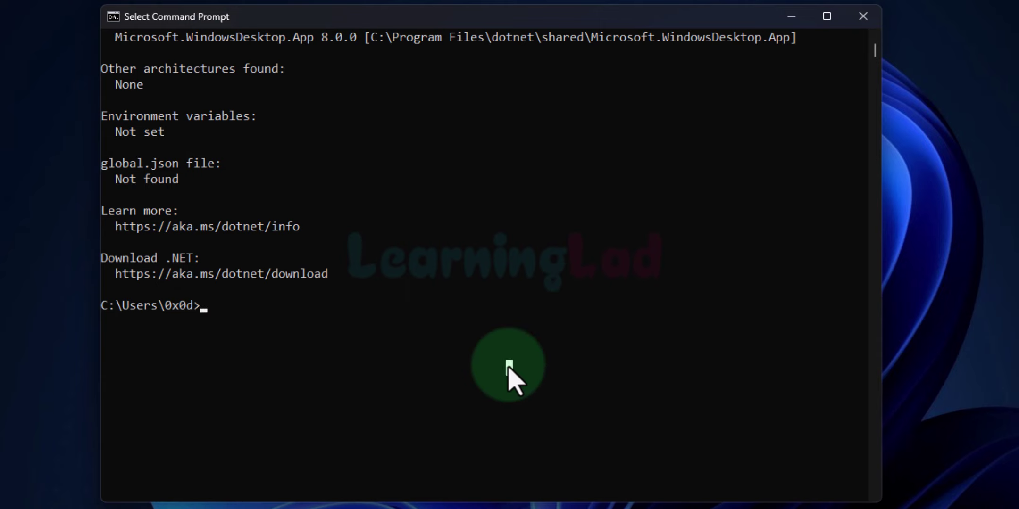
{"action": "key", "text": "Escape"}
{"action": "type", "text": "dotnet"}
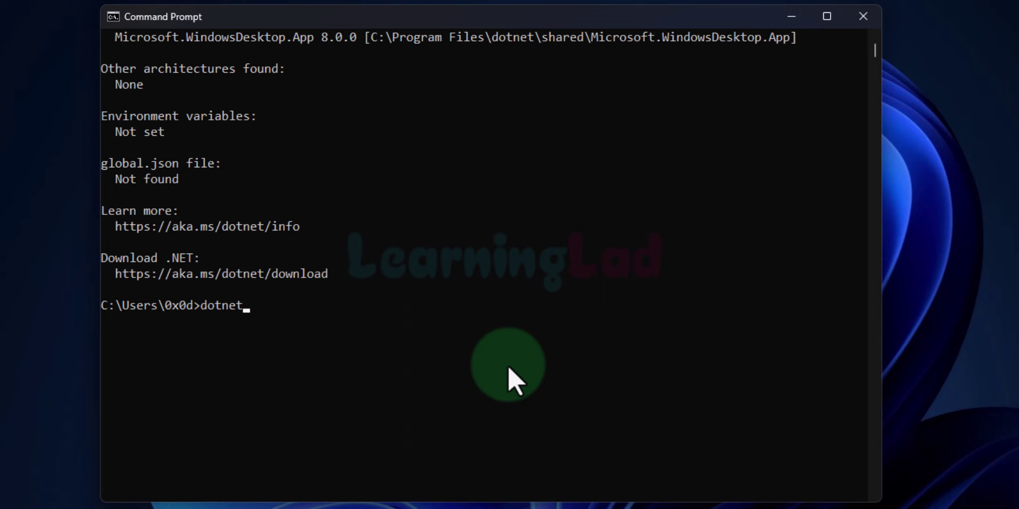
{"action": "type", "text": " new list"}
{"action": "key", "text": "Return"}
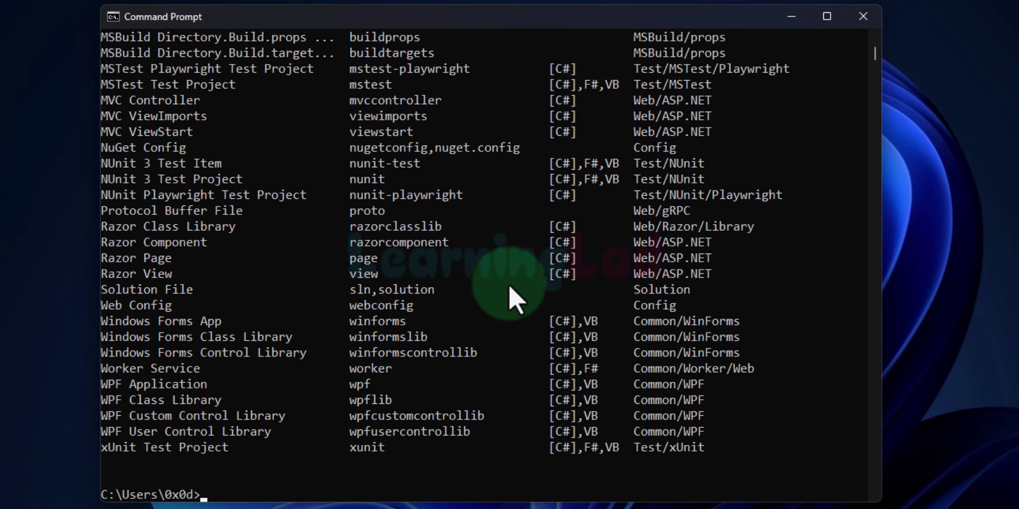
{"action": "scroll", "coordinate": [478, 280], "scroll_direction": "up", "scroll_amount": 5}
{"action": "scroll", "coordinate": [471, 270], "scroll_direction": "up", "scroll_amount": 5}
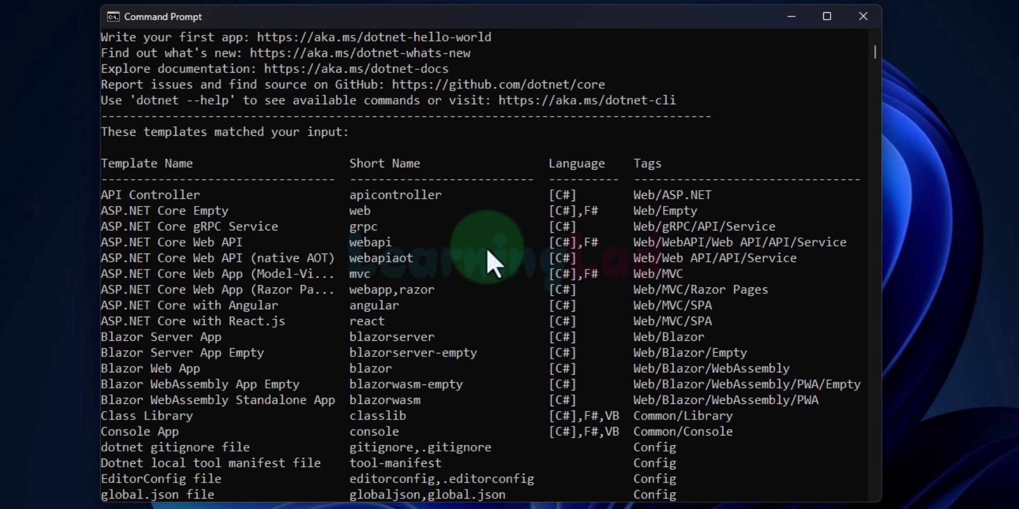
{"action": "scroll", "coordinate": [427, 288], "scroll_direction": "down", "scroll_amount": 2}
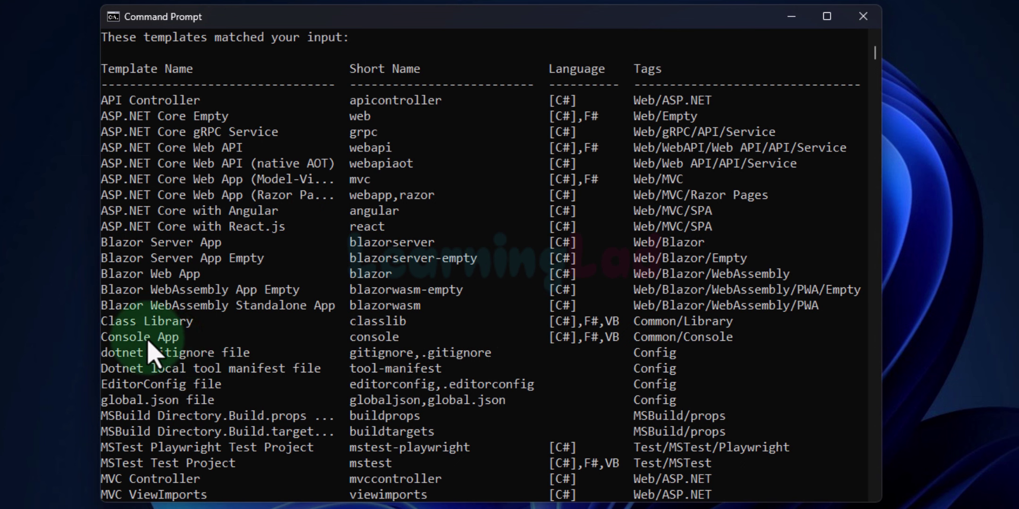
{"action": "scroll", "coordinate": [549, 307], "scroll_direction": "down", "scroll_amount": 2}
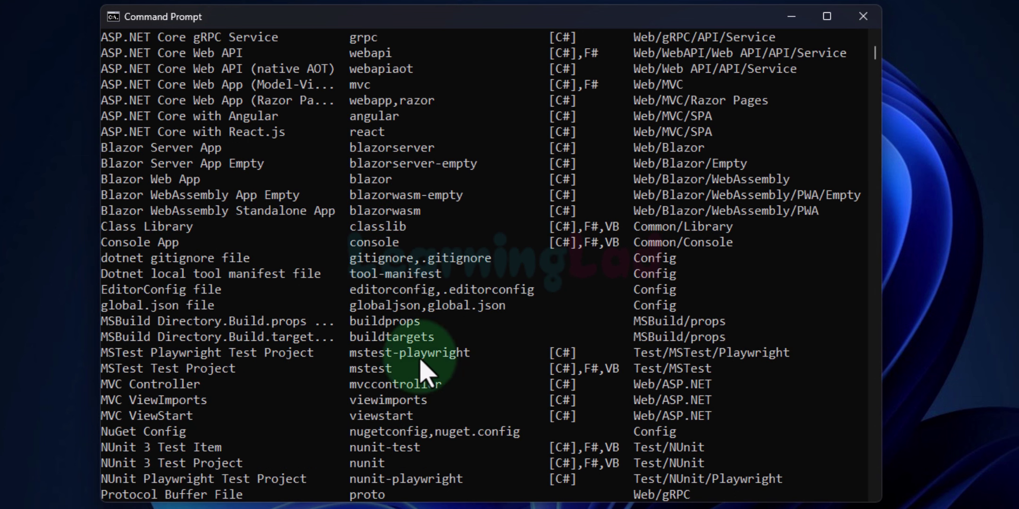
{"action": "scroll", "coordinate": [507, 257], "scroll_direction": "down", "scroll_amount": 3}
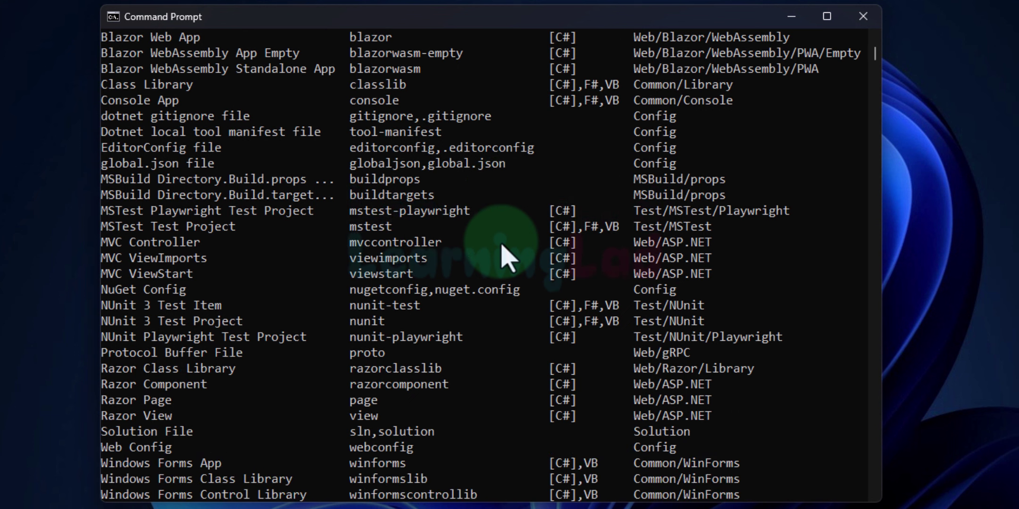
{"action": "left_click", "coordinate": [862, 17]}
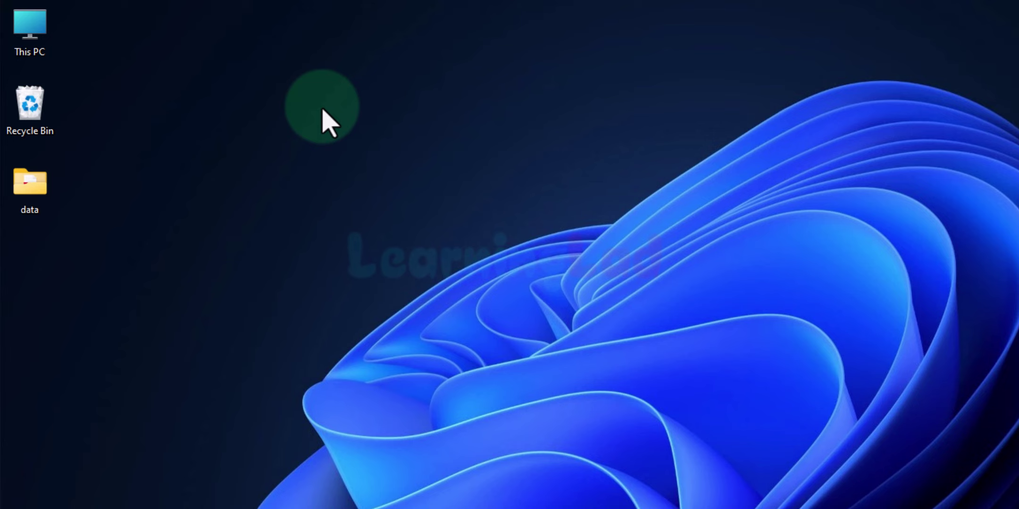
Open Windows Terminal in the Desktop folder.
{"action": "right_click", "coordinate": [309, 74]}
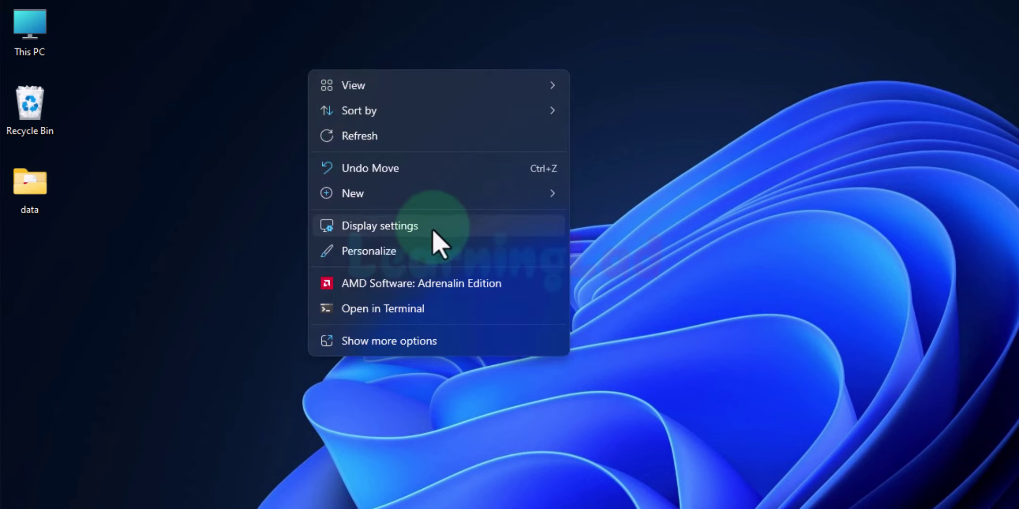
{"action": "left_click", "coordinate": [455, 317]}
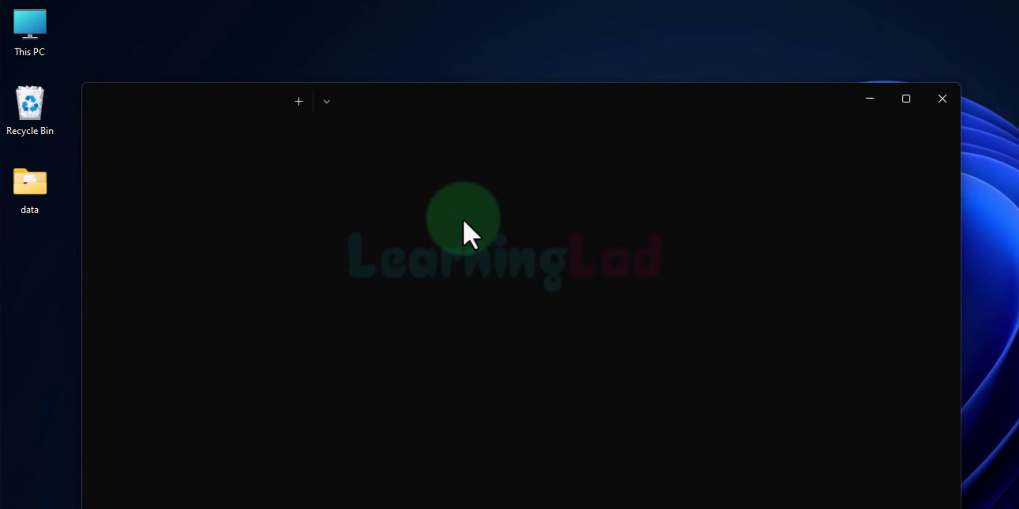
{"action": "left_click_drag", "start_coordinate": [390, 99], "coordinate": [431, 100]}
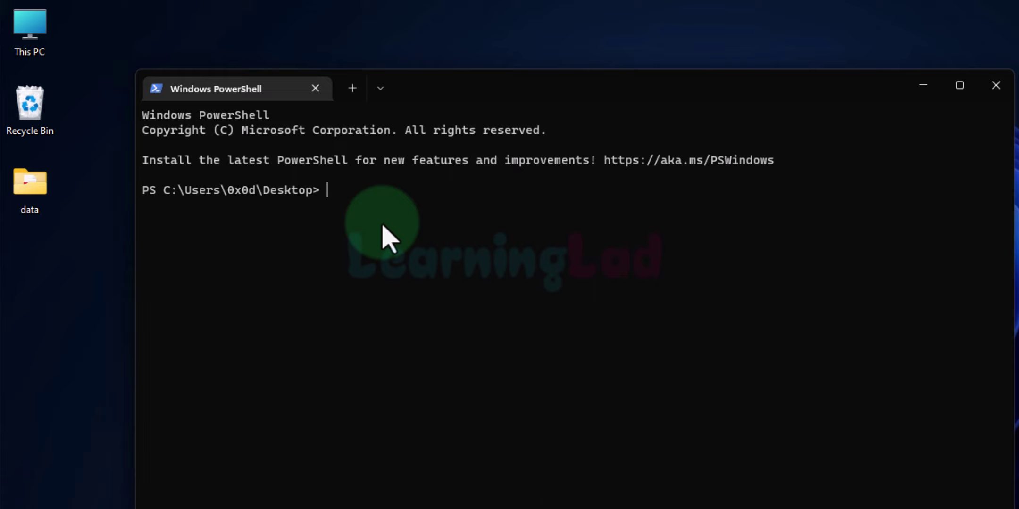
Run 'dotnet new console --name HelloWorld' and open the new HelloWorld project folder.
{"action": "type", "text": "dotnet new"}
{"action": "type", "text": "console"}
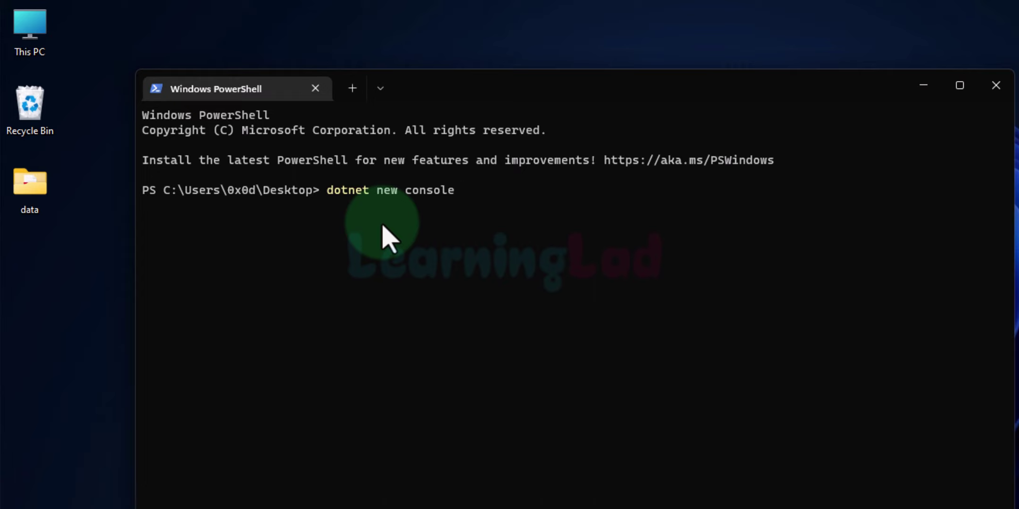
{"action": "type", "text": "--name HelloWorld"}
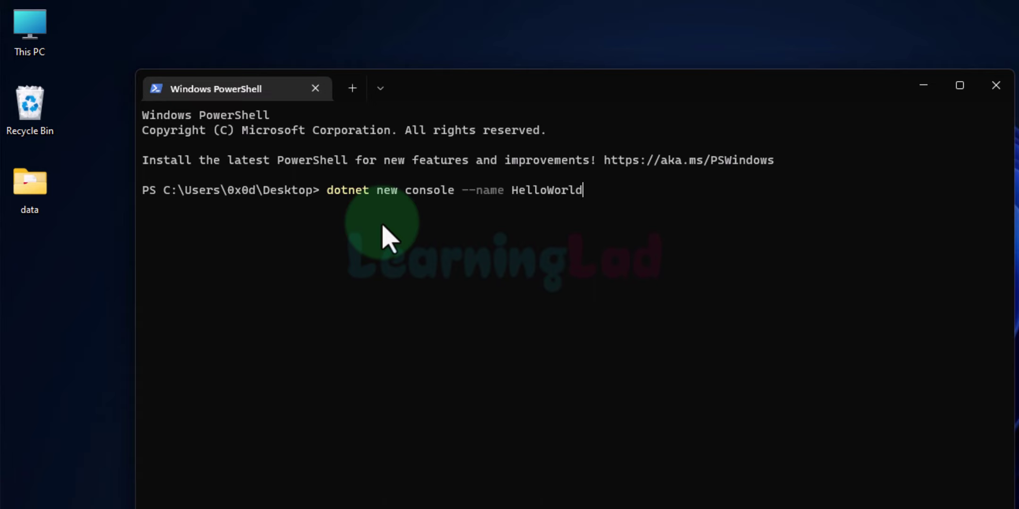
{"action": "key", "text": "Return"}
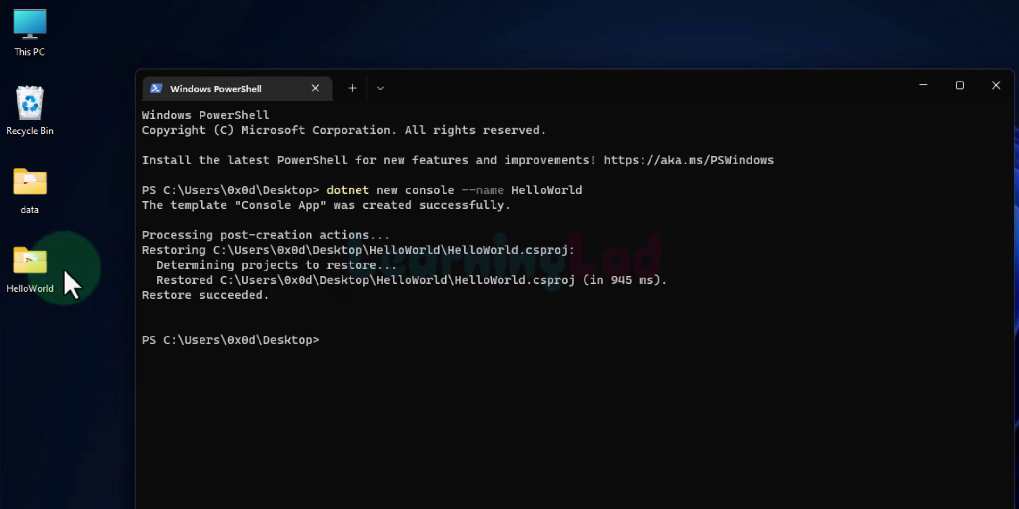
{"action": "double_click", "coordinate": [35, 282]}
{"action": "left_click_drag", "start_coordinate": [597, 178], "coordinate": [521, 28]}
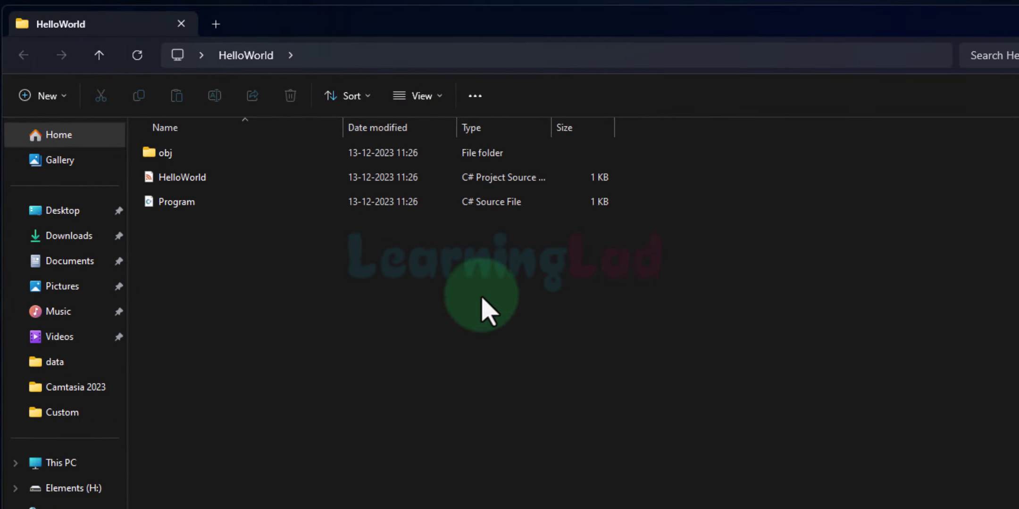